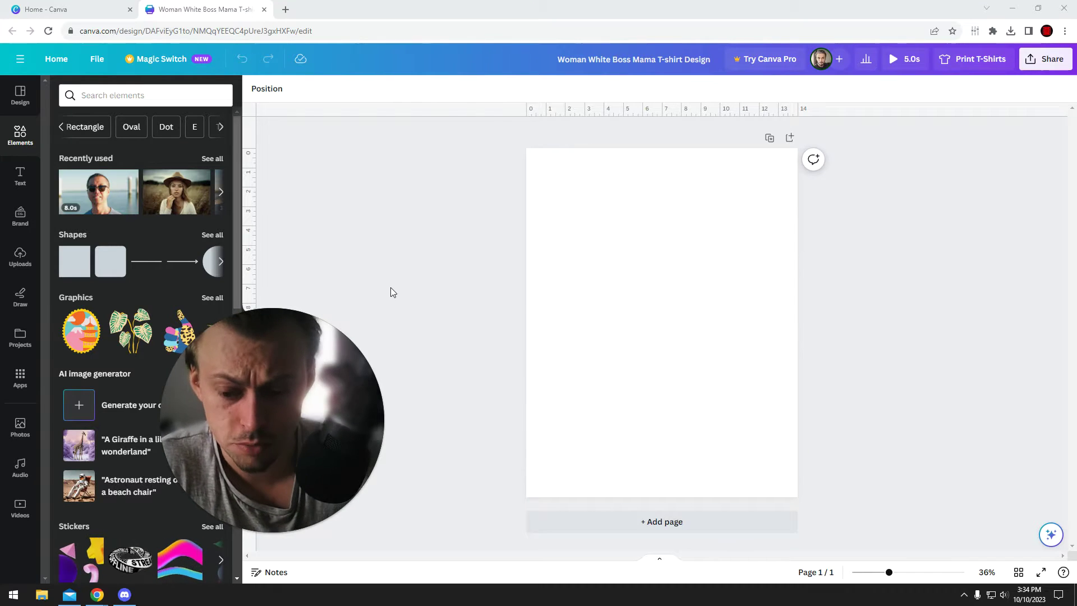
- Search elements for 'table', check the Charts results, then return to All categories
click(720, 370)
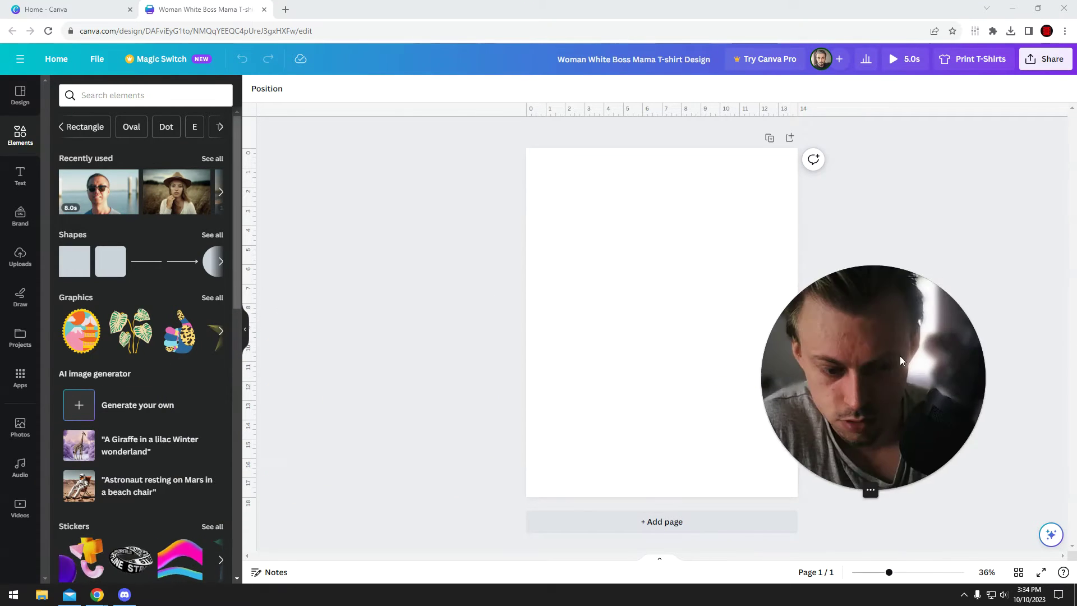
drag(889, 358, 905, 358)
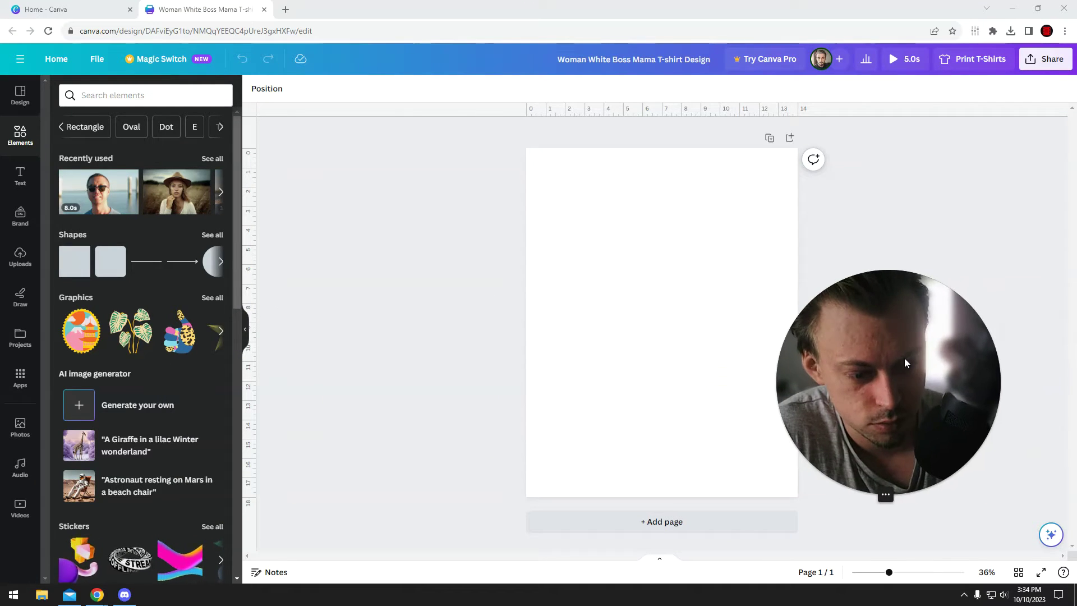
click(26, 137)
click(115, 96)
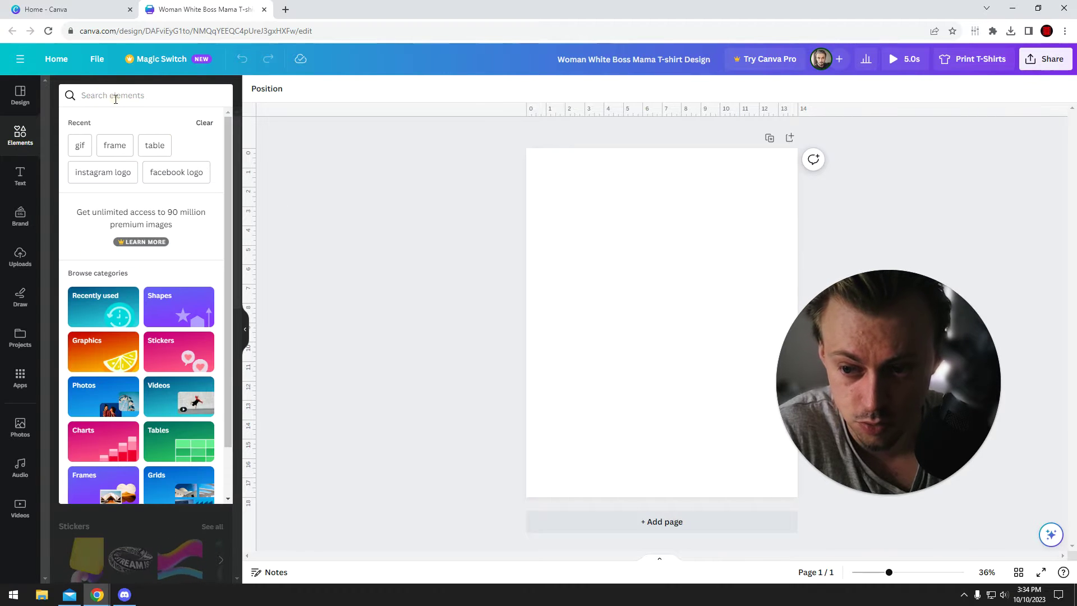
click(157, 145)
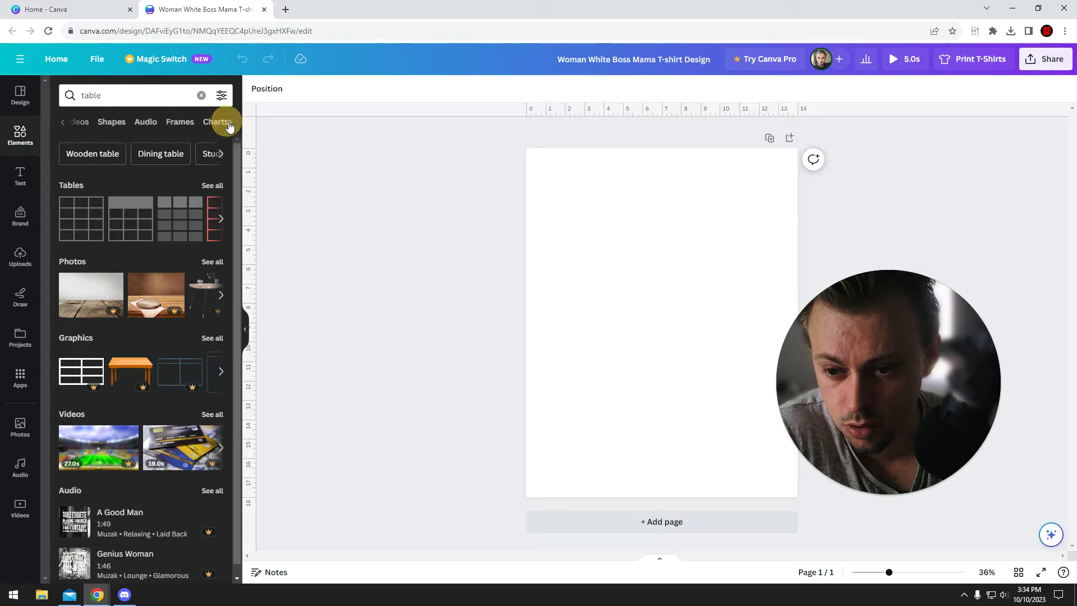
click(217, 123)
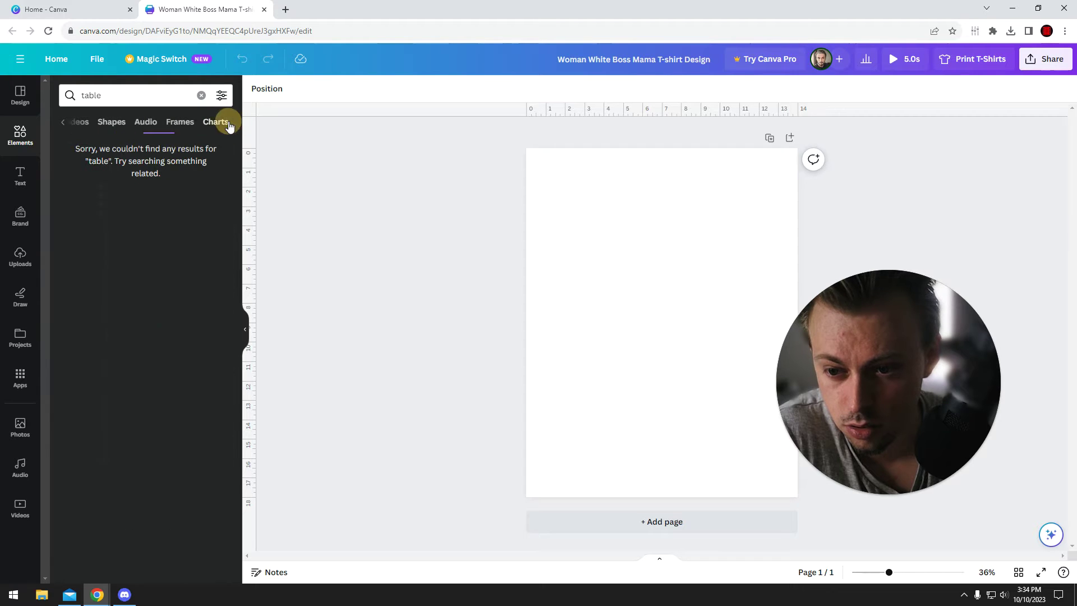
click(69, 123)
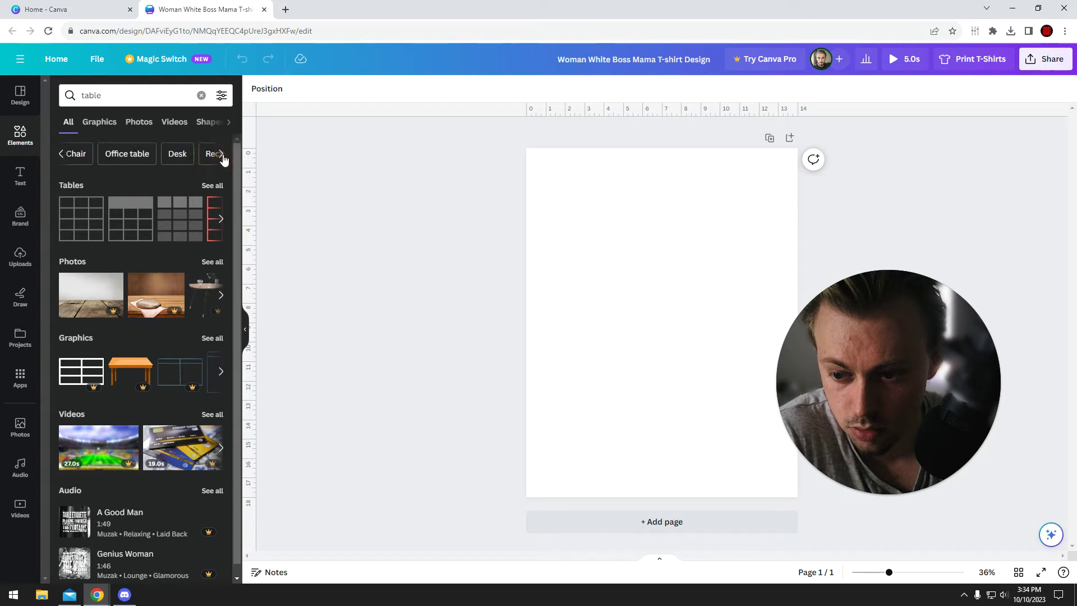
- Search 'table gif', add the sparkles graphic from Graphics and shrink it
click(154, 103)
text(gif)
key(Return)
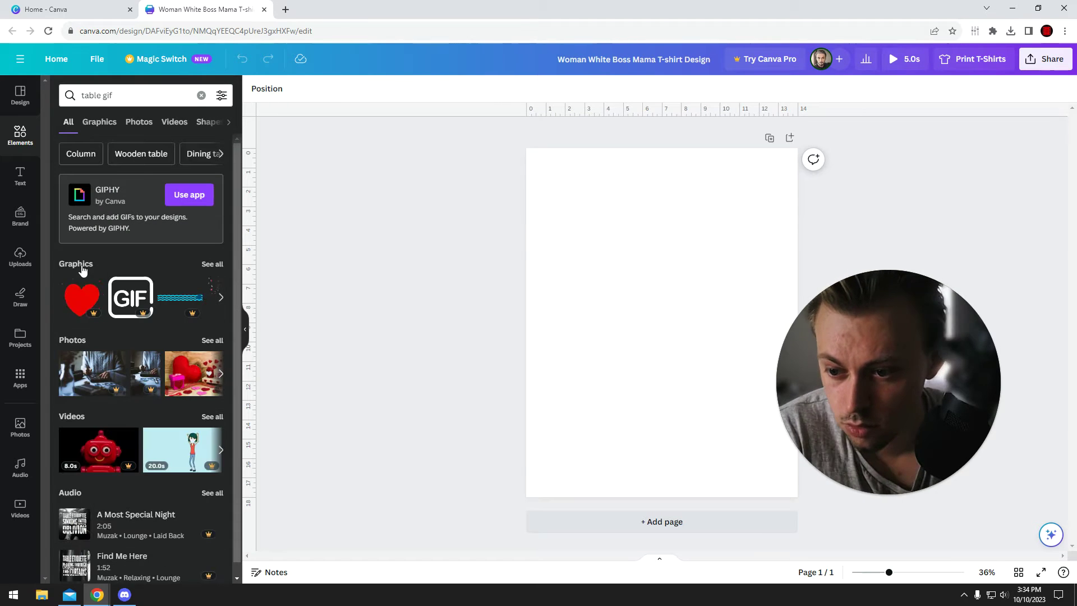
click(210, 265)
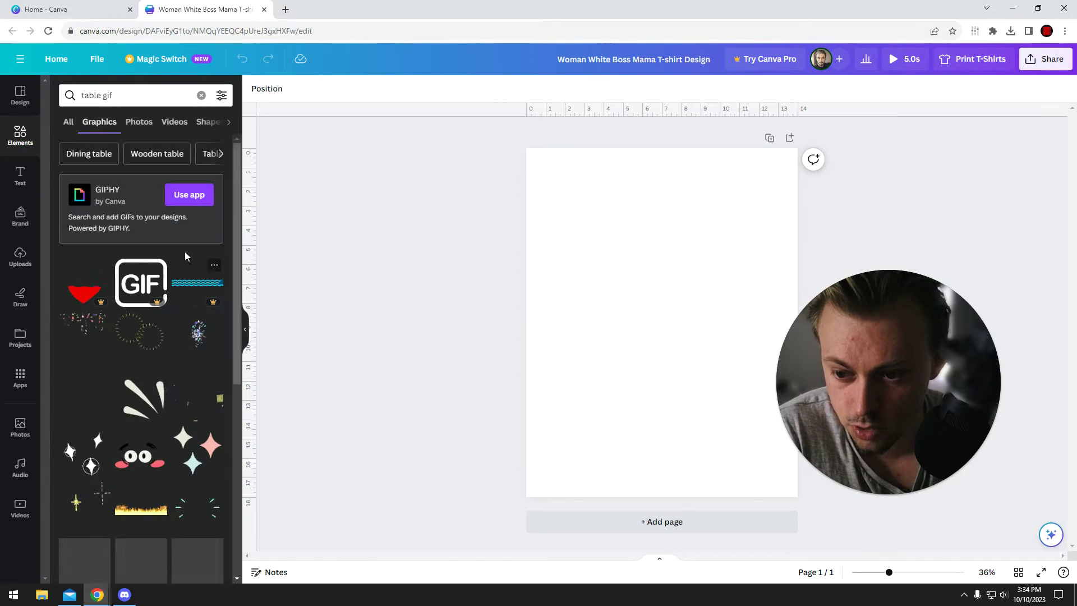
scroll(159, 216, down, 1)
scroll(152, 244, down, 2)
scroll(149, 263, down, 1)
scroll(168, 252, up, 1)
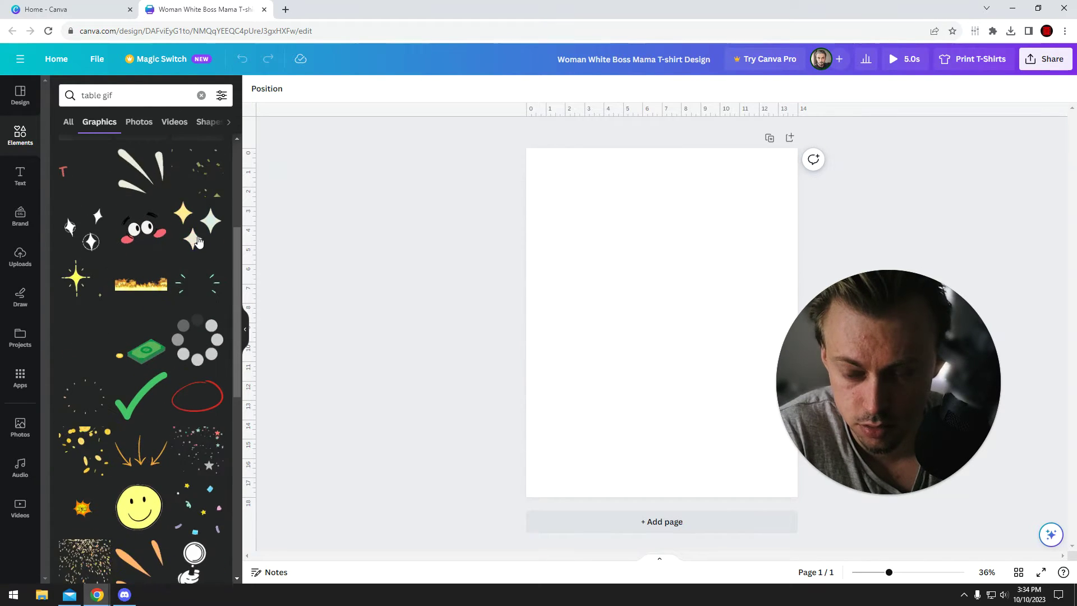
click(196, 240)
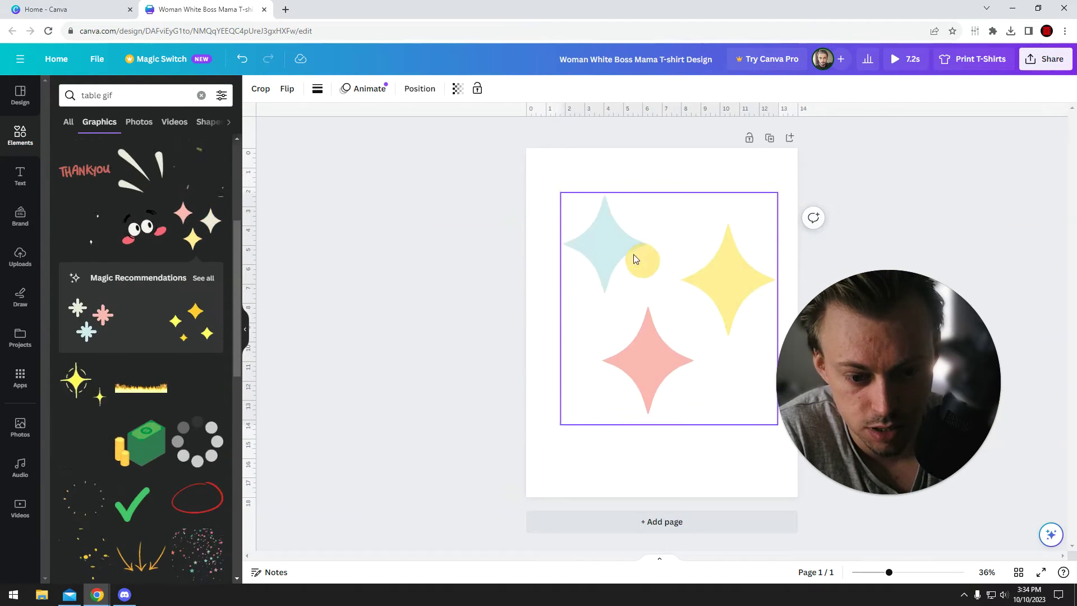
mouse_move(561, 194)
mouse_down()
mouse_move(656, 268)
mouse_move(617, 230)
mouse_up()
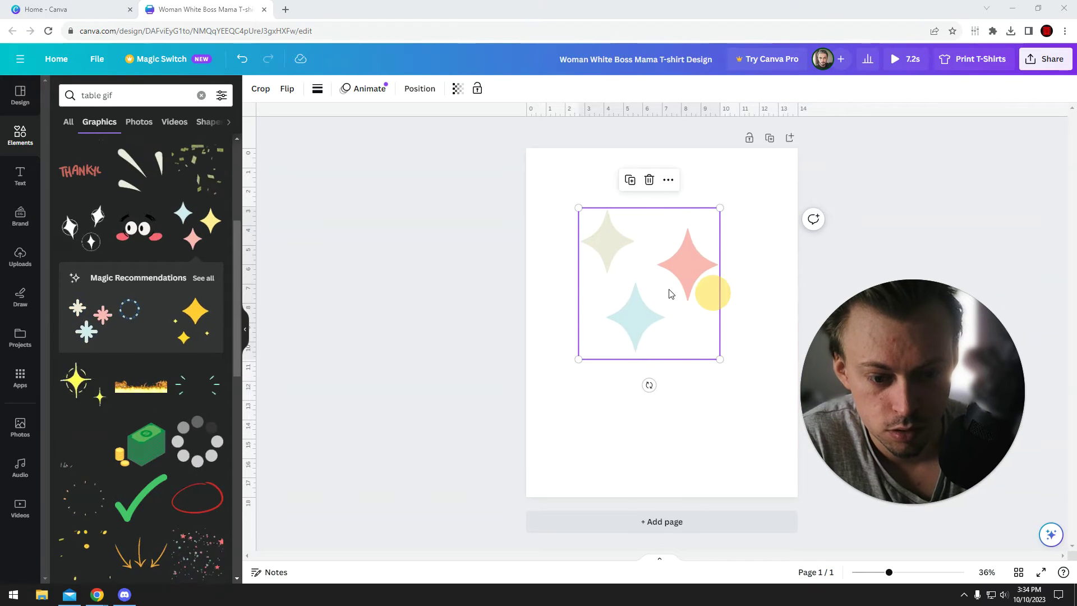
scroll(147, 194, up, 2)
scroll(139, 177, up, 1)
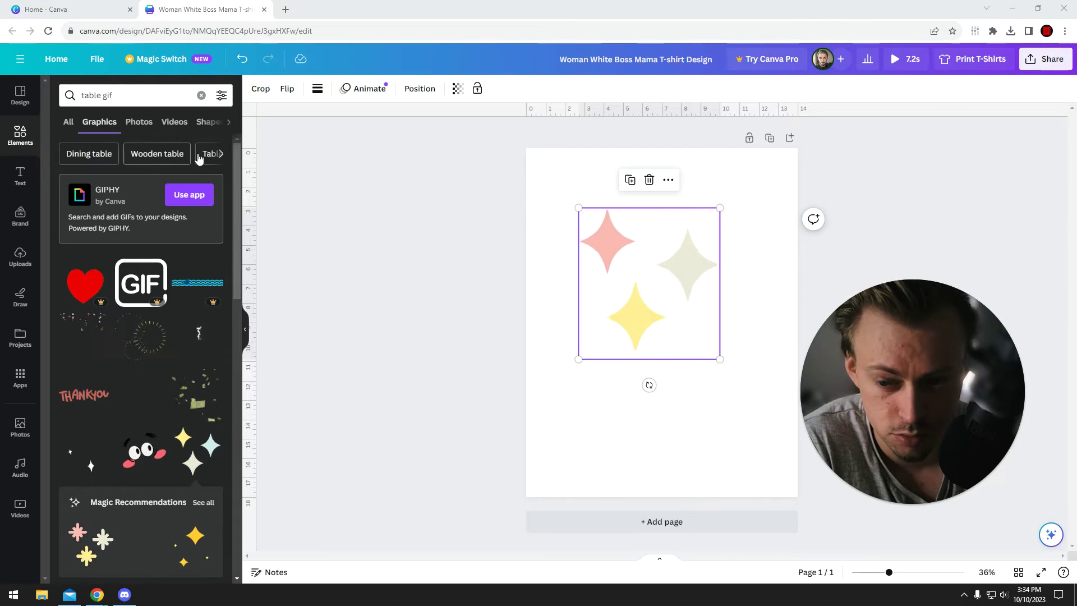
- Return to All results, shrink the sparkles further, move it up-left, then delete it
click(221, 154)
click(61, 154)
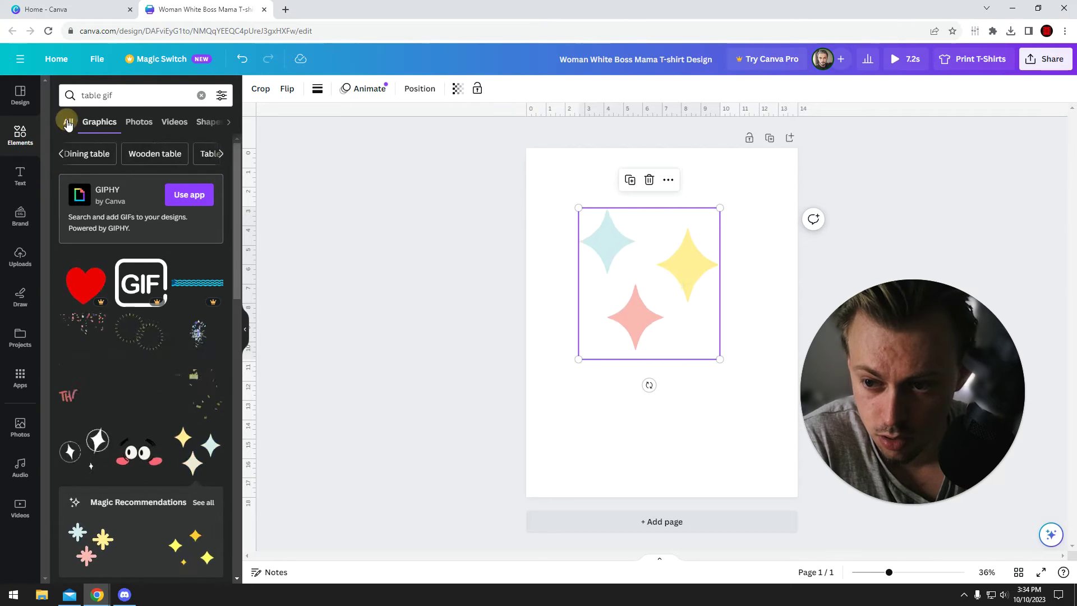
click(68, 121)
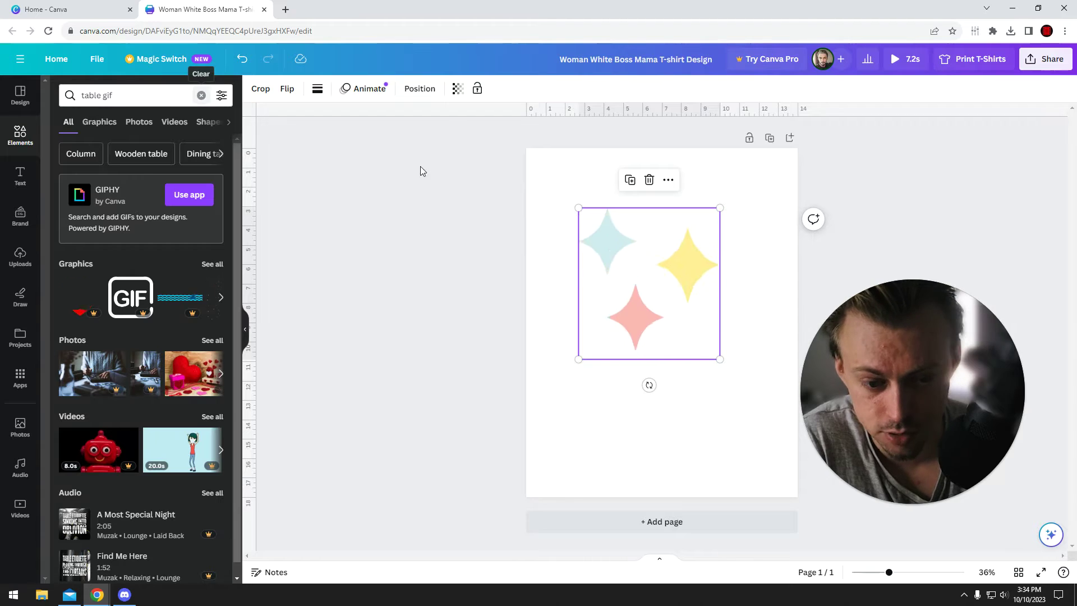
drag(578, 207, 617, 250)
drag(645, 283, 632, 255)
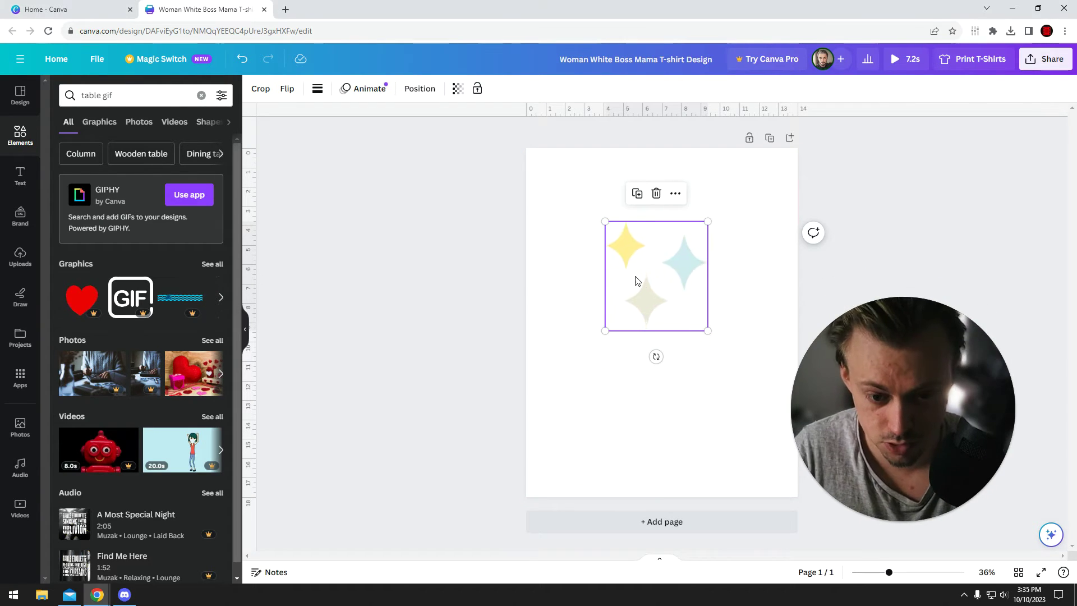
key(Delete)
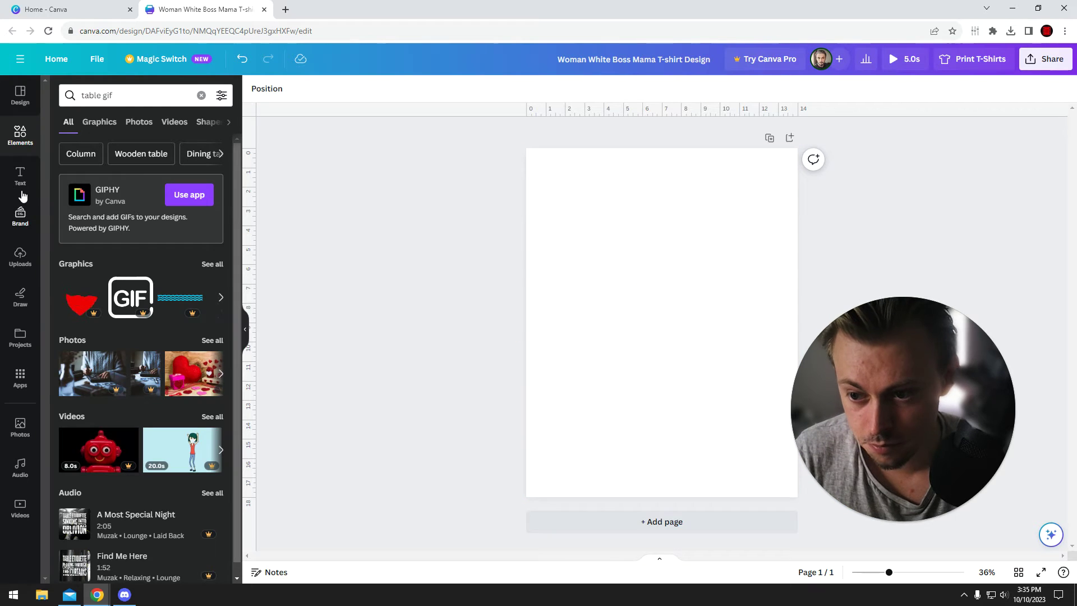
- Place an 'Add a heading' title on the page with a Wipe animation
click(21, 175)
mouse_move(115, 224)
mouse_down()
mouse_move(670, 193)
mouse_move(596, 182)
mouse_up()
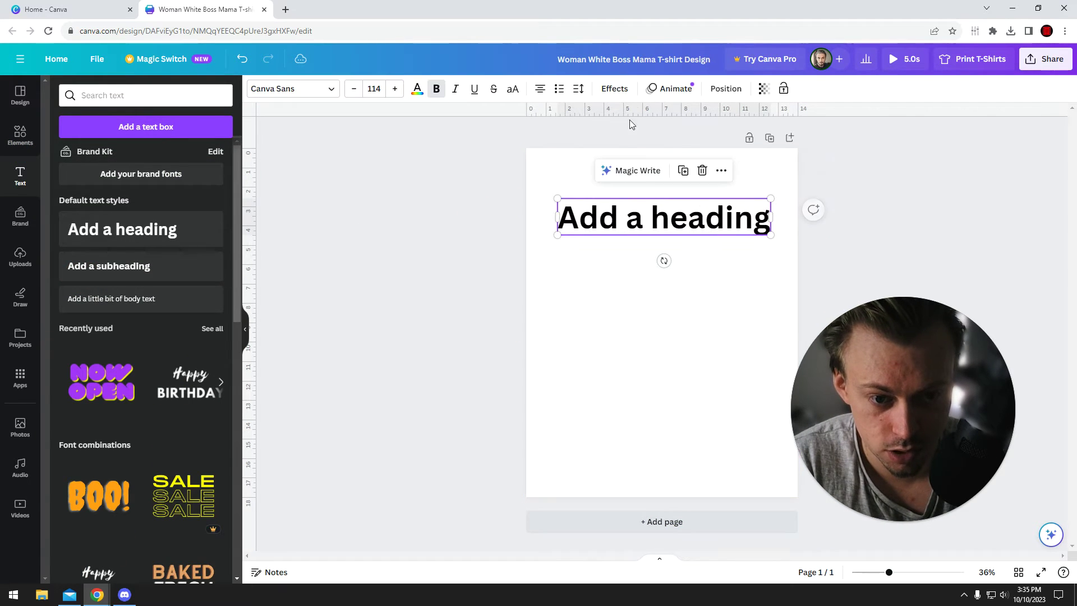
click(673, 90)
click(139, 232)
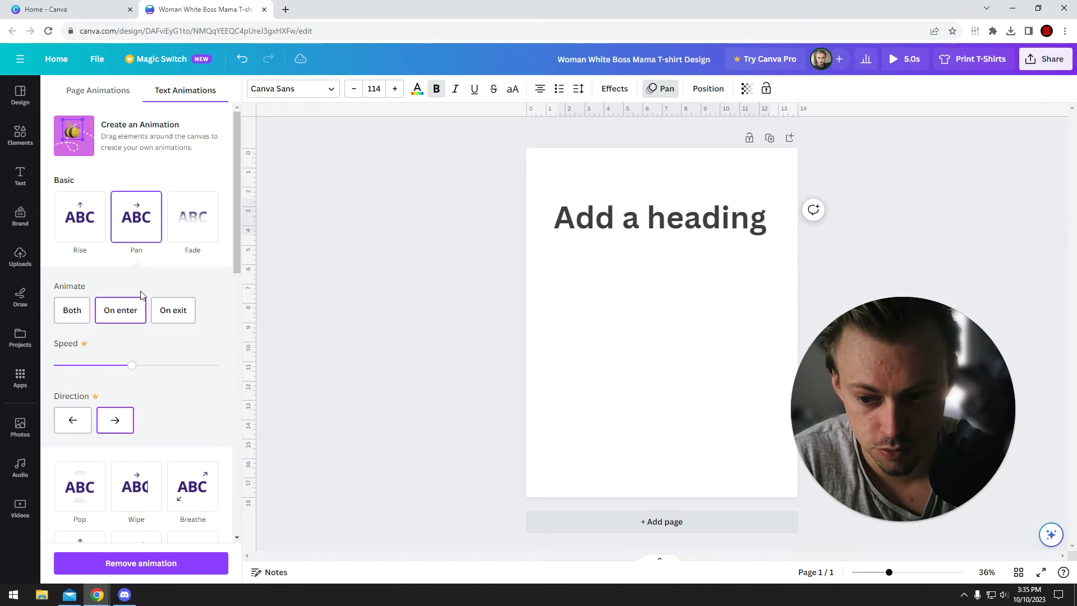
click(136, 489)
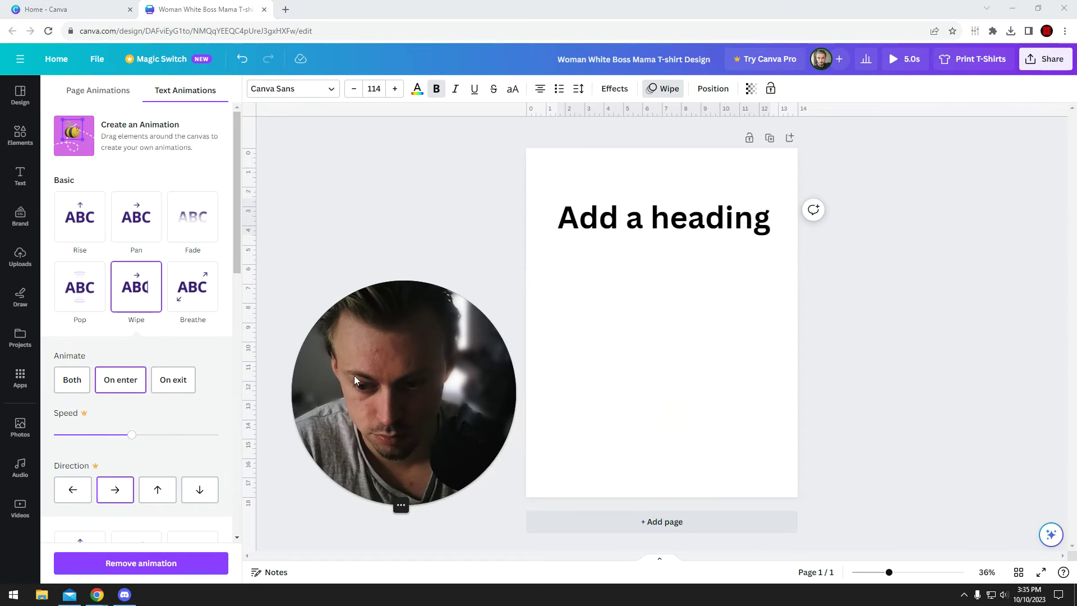
scroll(135, 336, down, 3)
scroll(135, 337, down, 3)
click(336, 244)
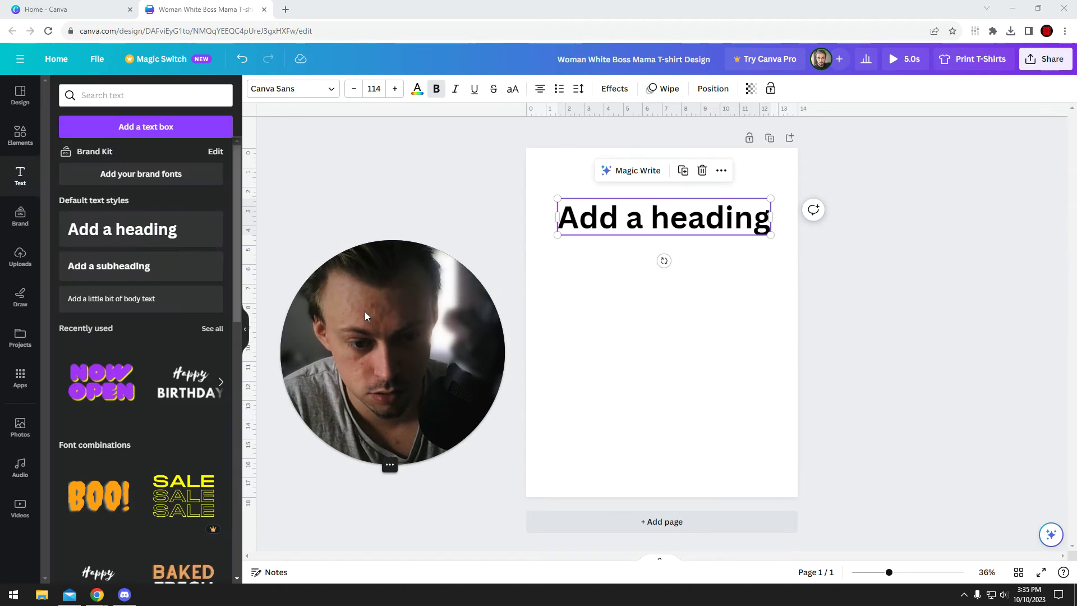
- Check the heading's MP4 download settings under Share, then close them and deselect
click(658, 216)
click(1046, 60)
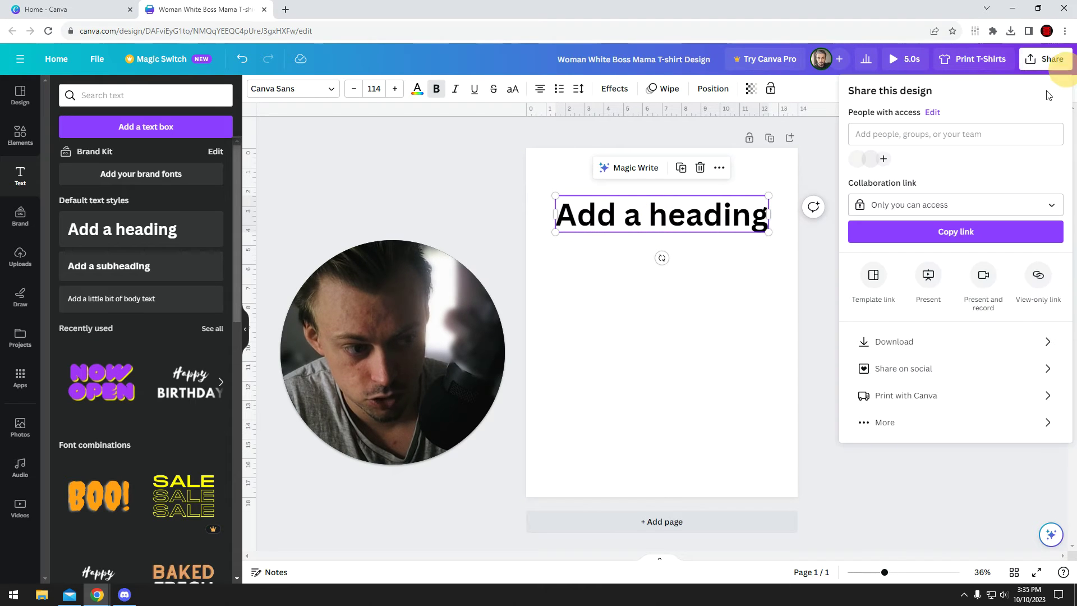
click(822, 346)
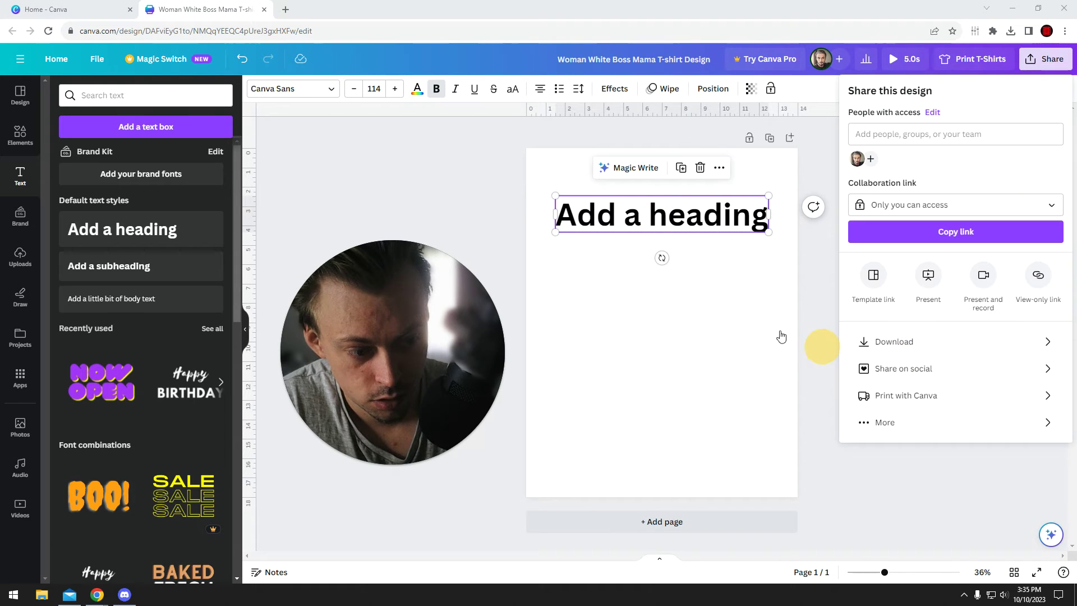
click(860, 340)
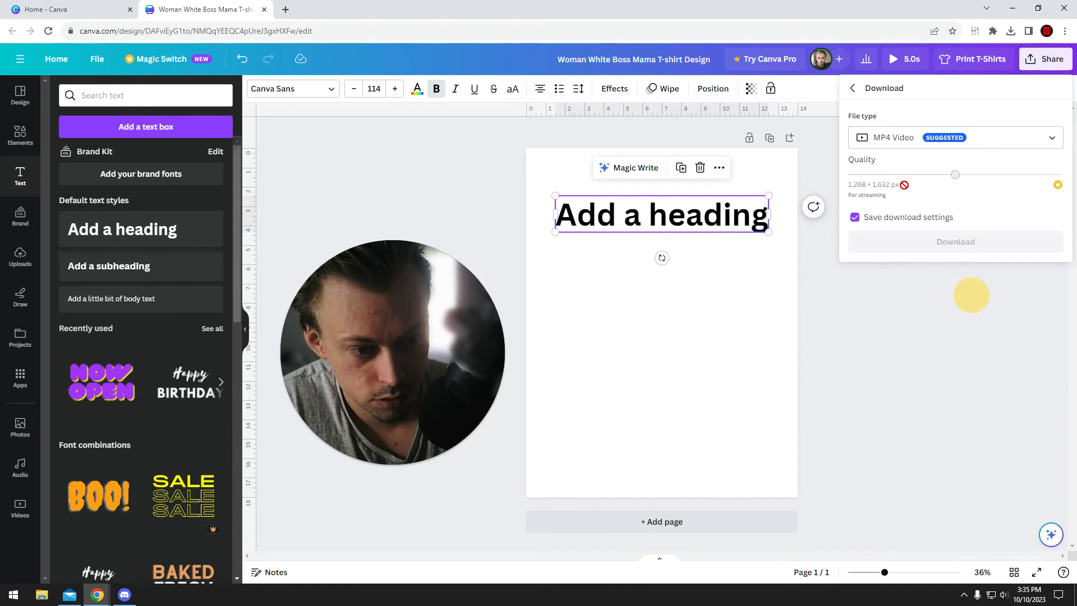
click(661, 325)
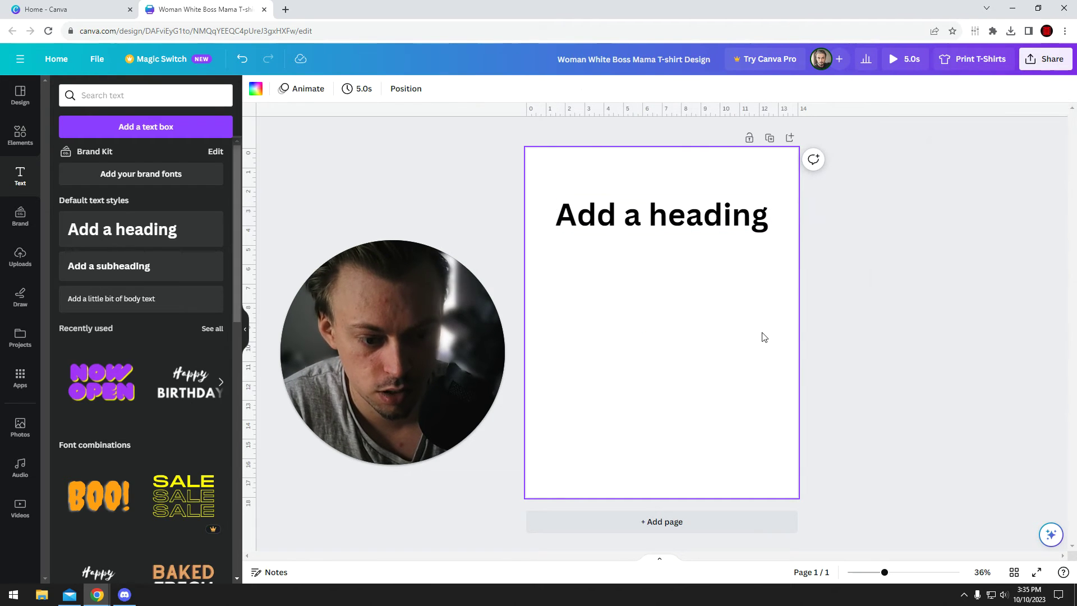
click(924, 377)
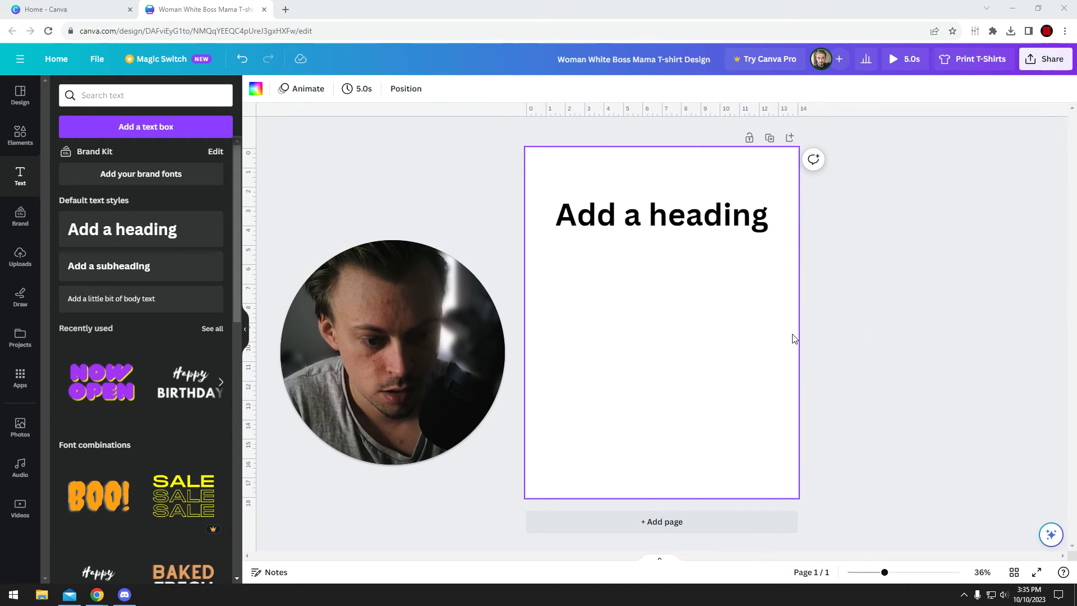
drag(777, 330, 842, 314)
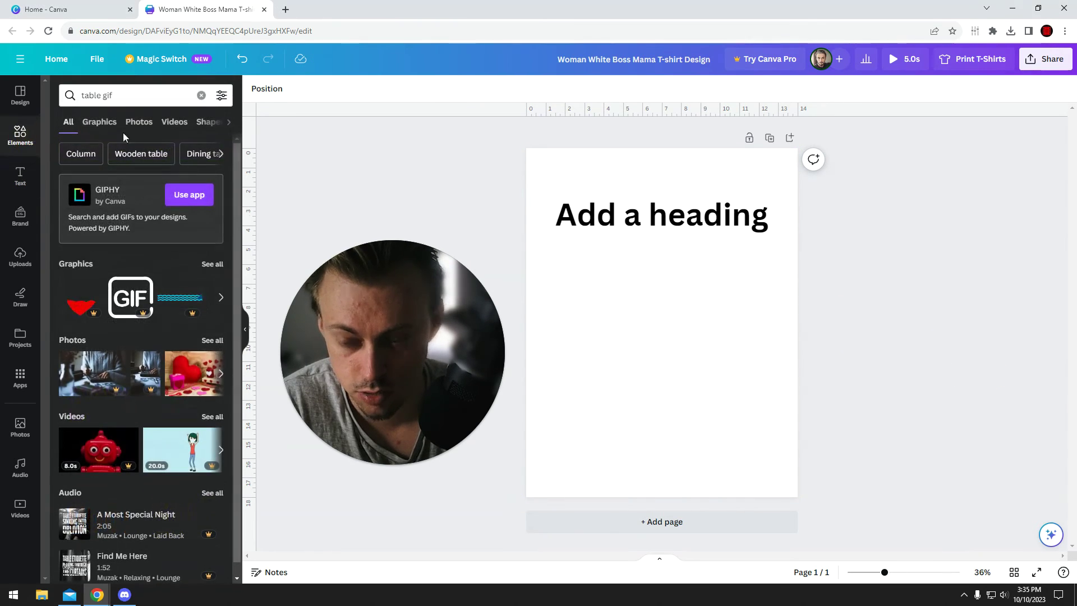
- Show Uploads, then shrink the 'Add a heading' title and centre it near the top
click(20, 257)
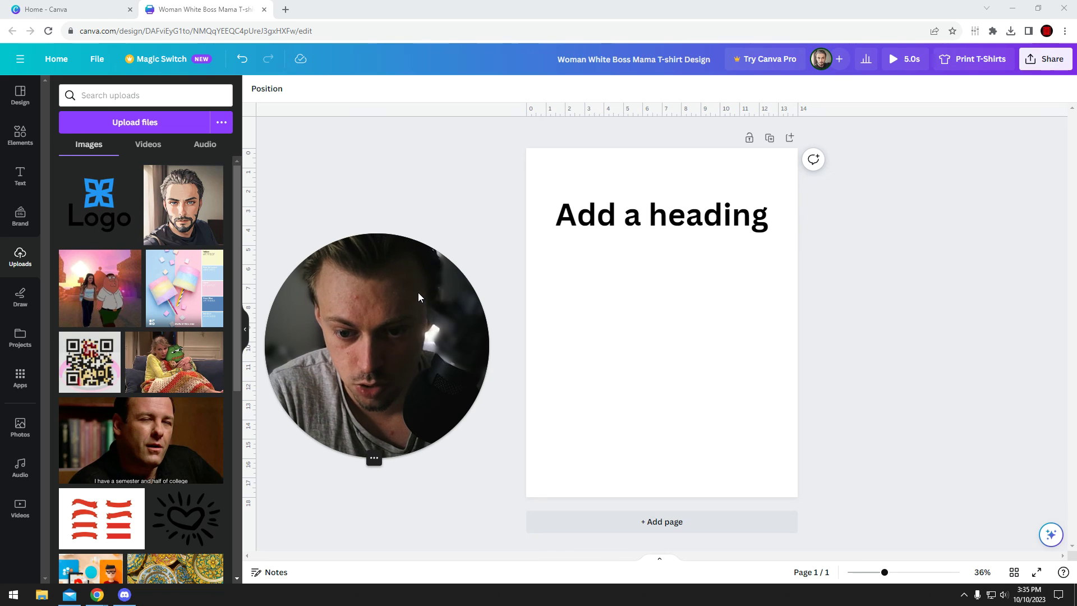
click(686, 219)
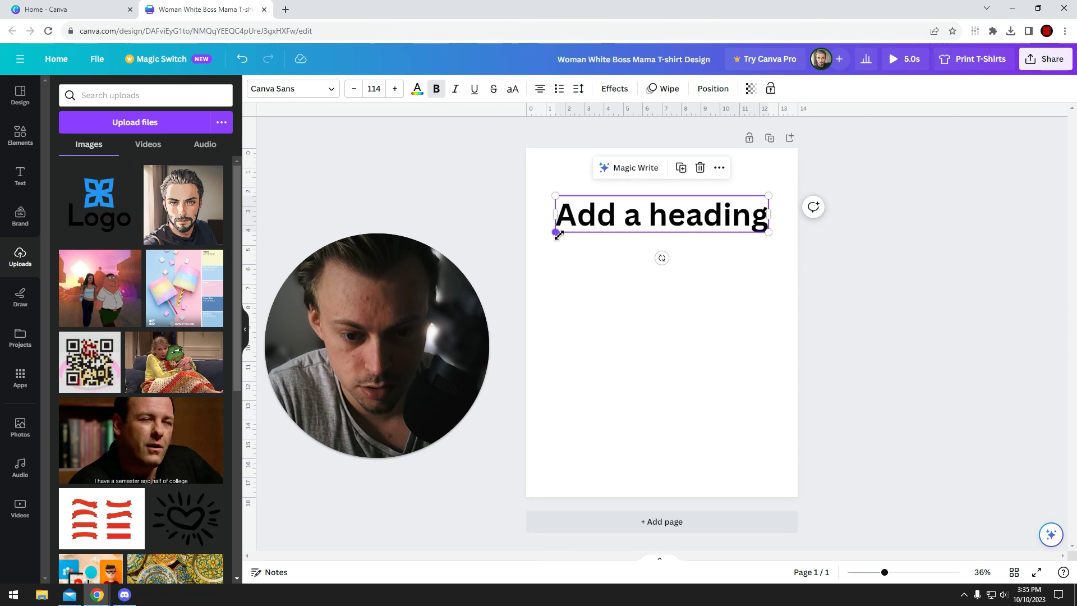
mouse_move(557, 234)
mouse_down()
mouse_move(604, 229)
mouse_move(602, 212)
mouse_up()
click(856, 257)
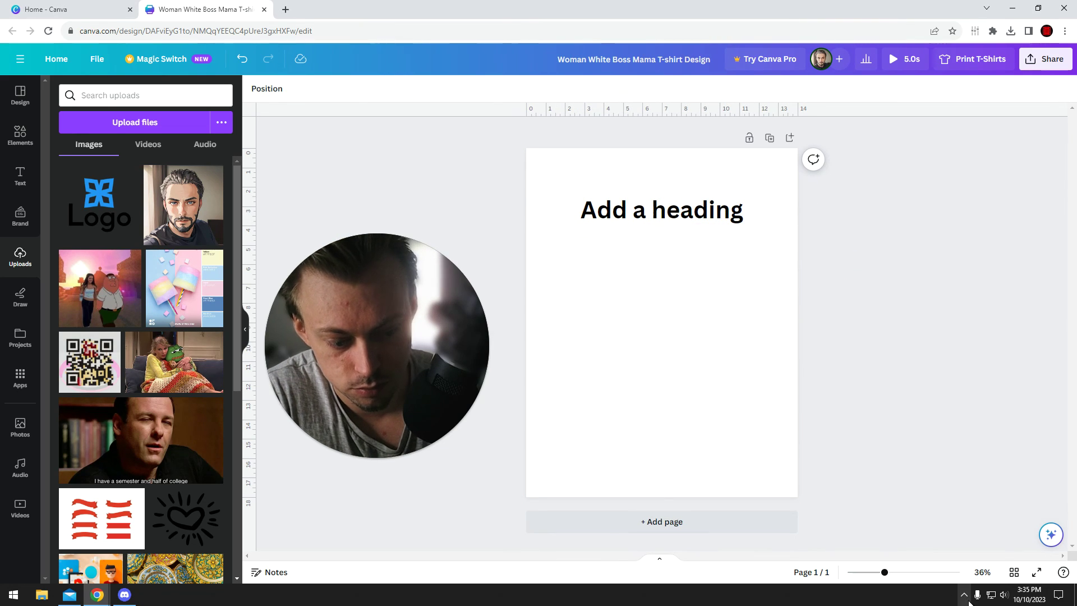